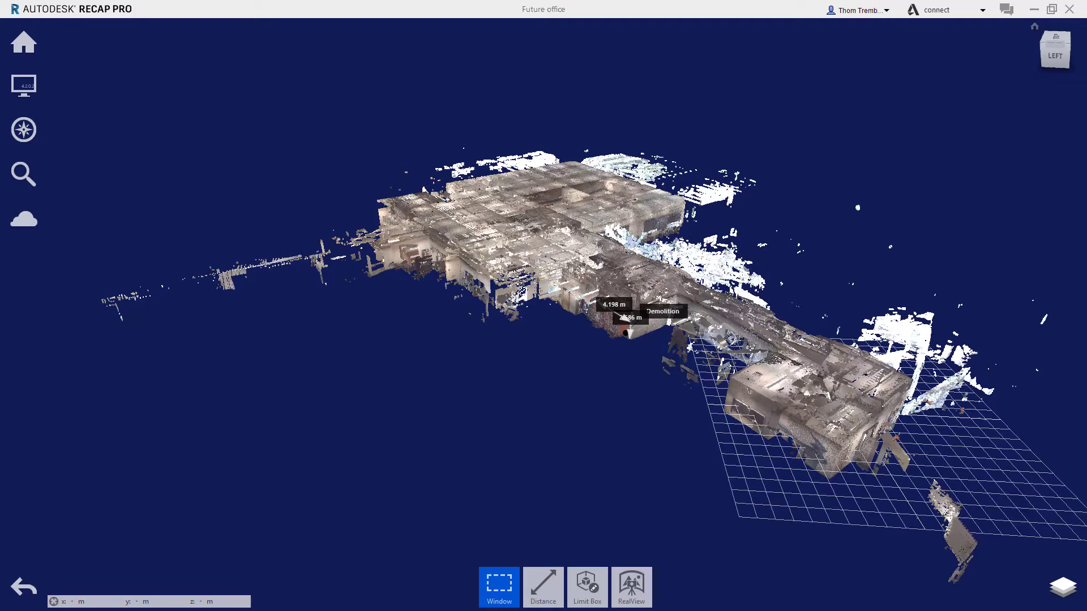
Zoom in, orbit the office point cloud to its opposite side, and shift it sideways
{"action": "scroll", "coordinate": [960, 373], "scroll_direction": "up", "scroll_amount": 5}
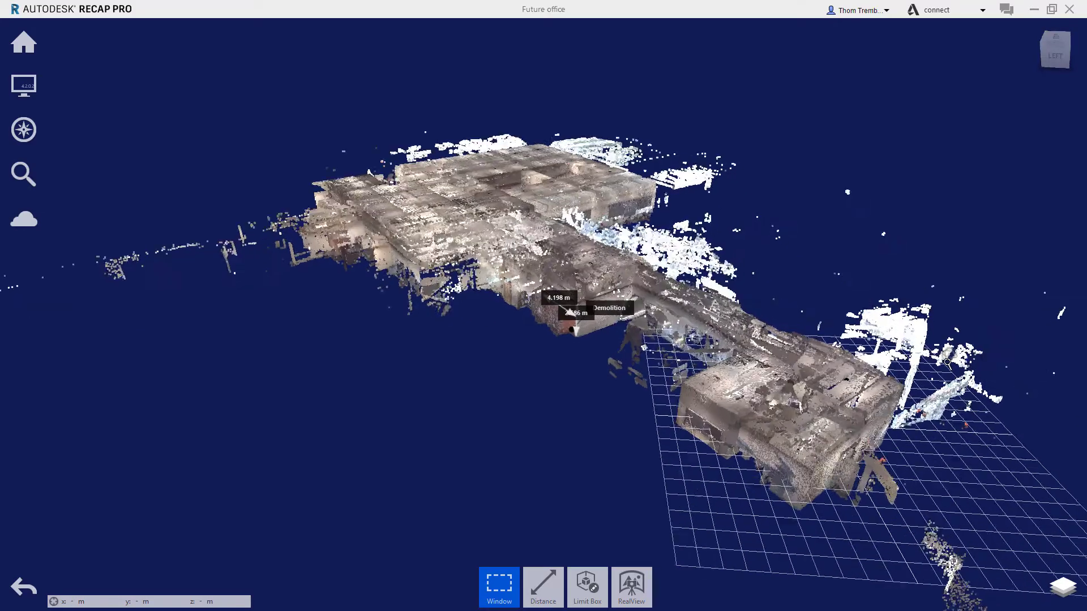
{"action": "left_click_drag", "start_coordinate": [960, 374], "coordinate": [779, 250]}
{"action": "middle_click_drag", "start_coordinate": [779, 251], "coordinate": [702, 256]}
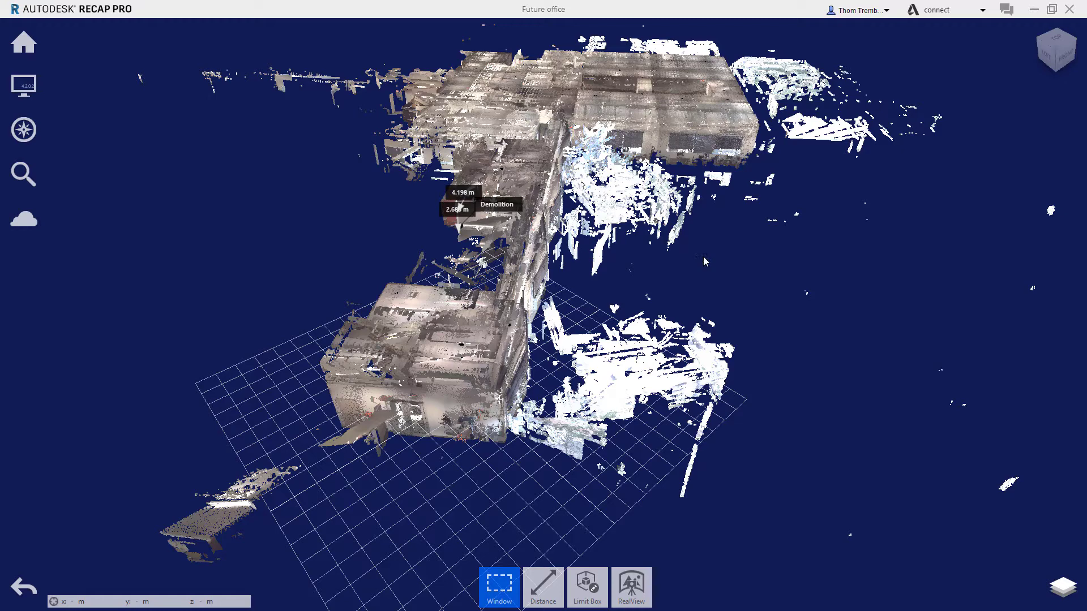
{"action": "left_click", "coordinate": [1047, 584]}
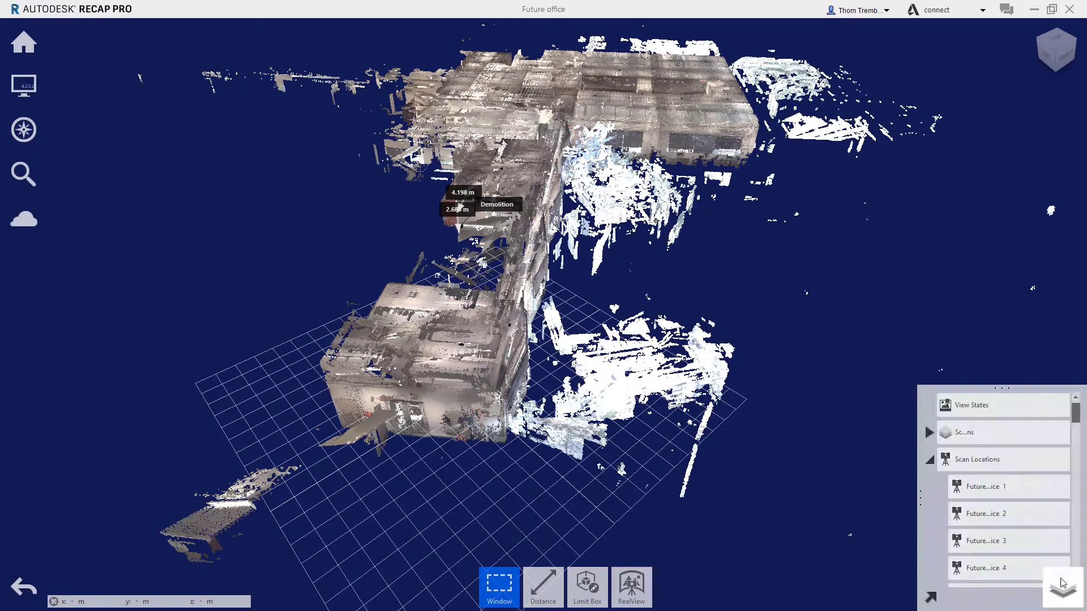
{"action": "left_click", "coordinate": [1036, 488]}
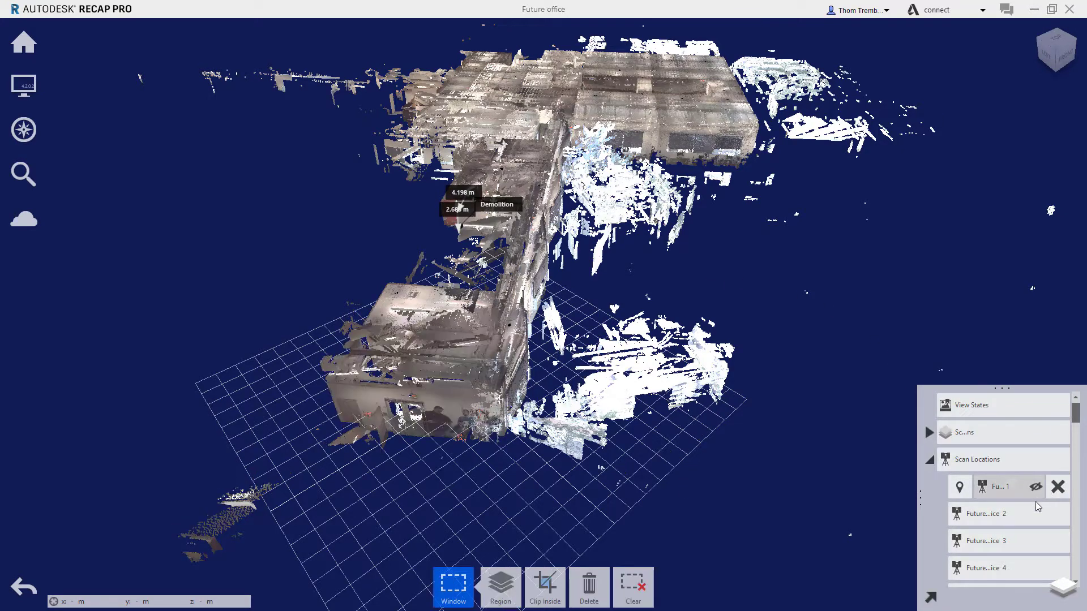
{"action": "left_click", "coordinate": [1036, 514]}
{"action": "left_click", "coordinate": [1036, 542]}
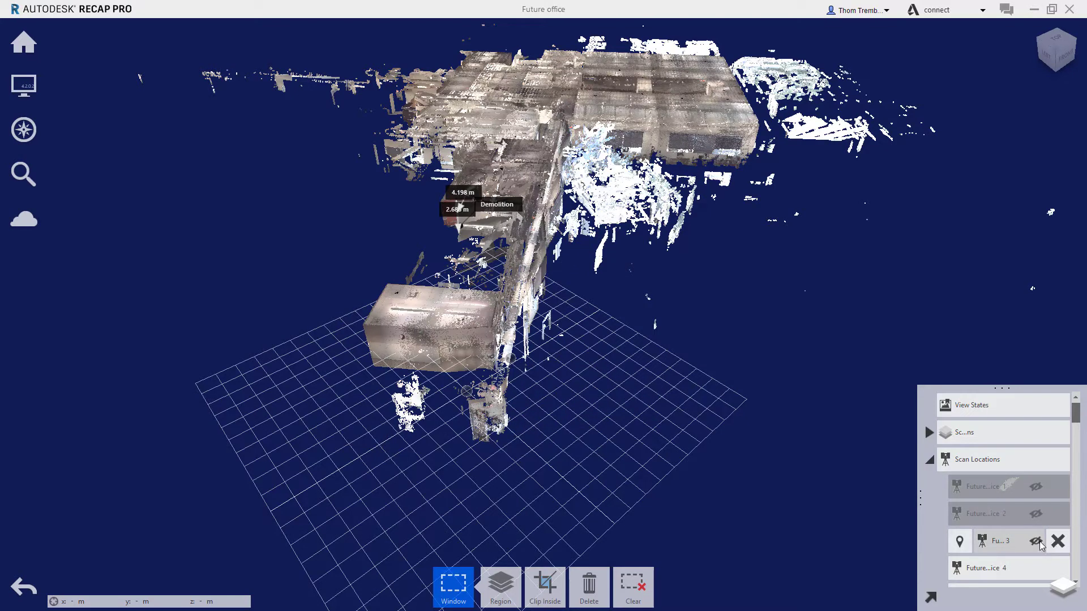
{"action": "left_click", "coordinate": [1036, 542]}
{"action": "left_click", "coordinate": [1036, 514]}
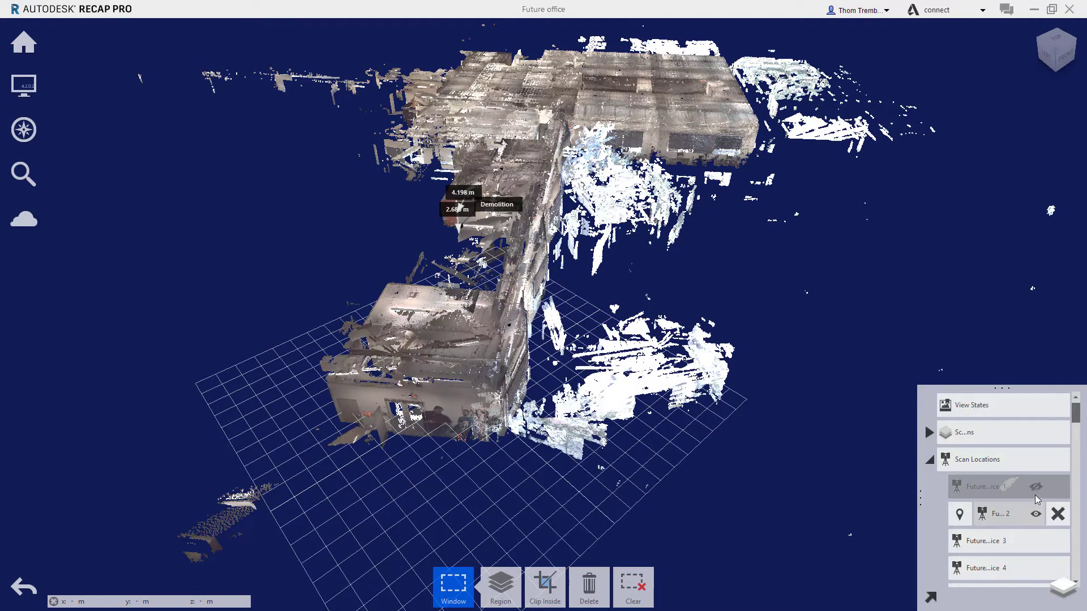
{"action": "left_click", "coordinate": [1036, 487]}
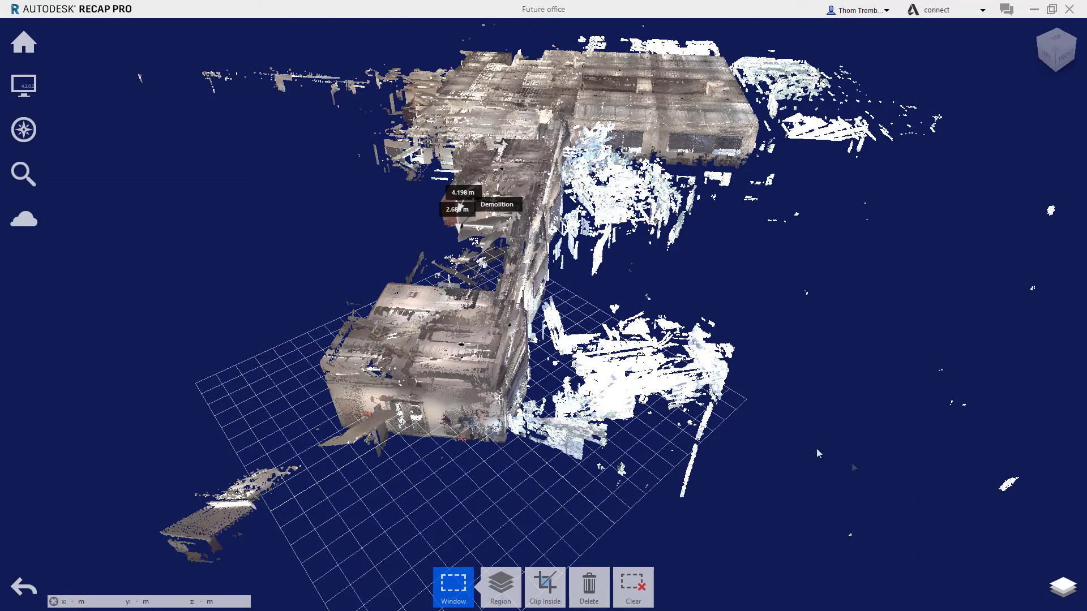
Window-select the stray white points right of the lower wing and delete them
{"action": "mouse_move", "coordinate": [469, 576]}
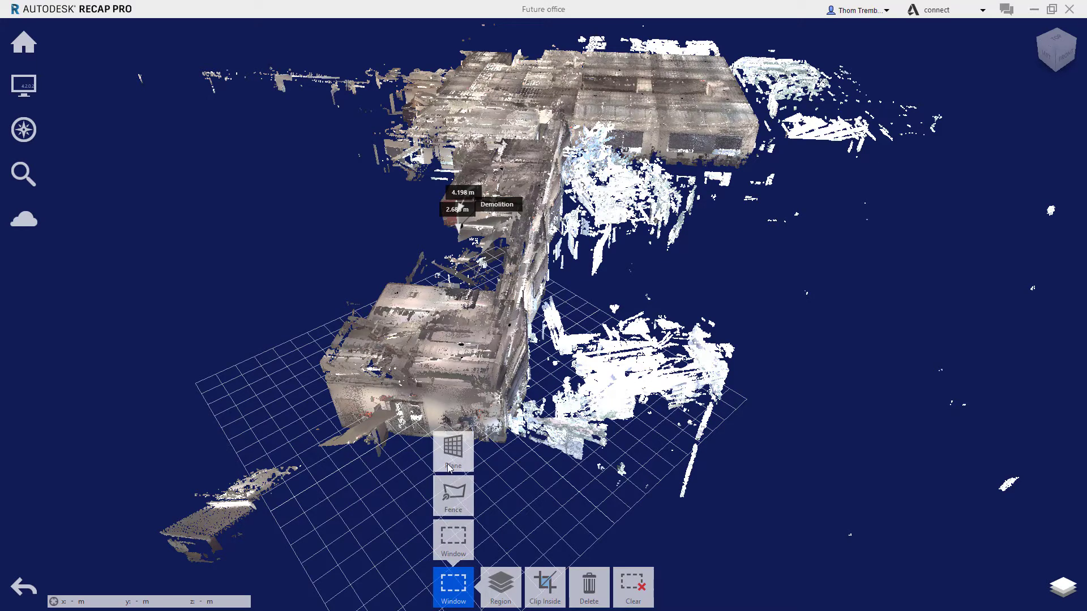
{"action": "left_click", "coordinate": [454, 539]}
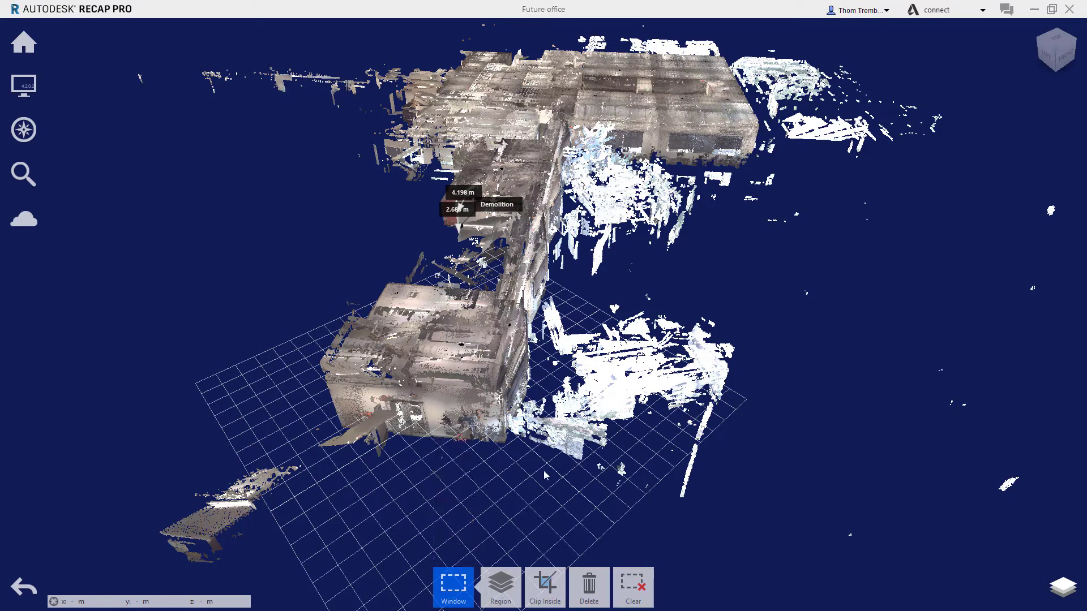
{"action": "left_click_drag", "start_coordinate": [541, 520], "coordinate": [774, 317]}
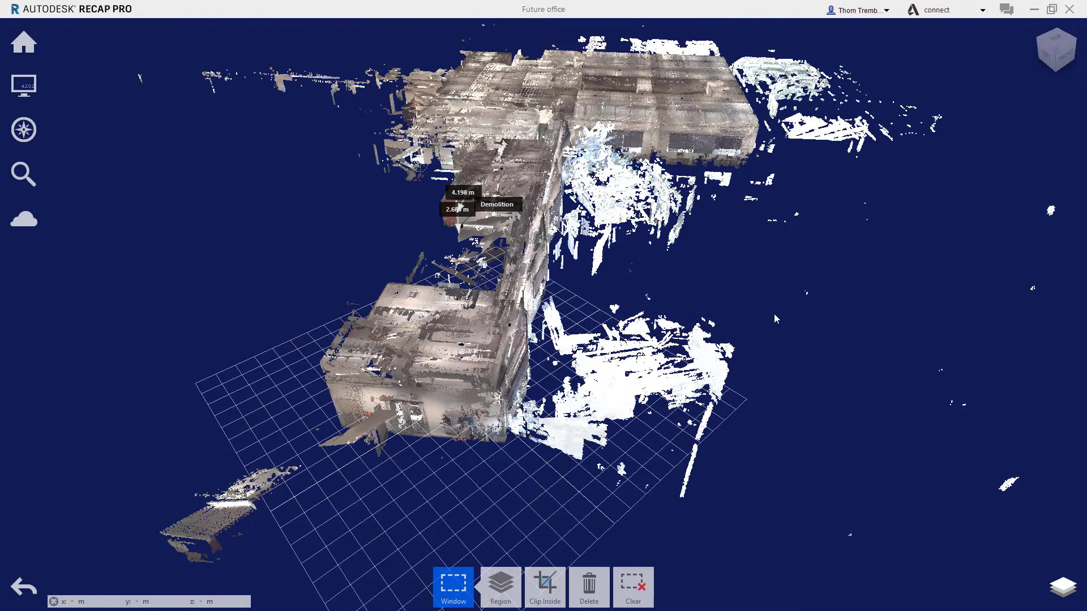
{"action": "left_click", "coordinate": [591, 588]}
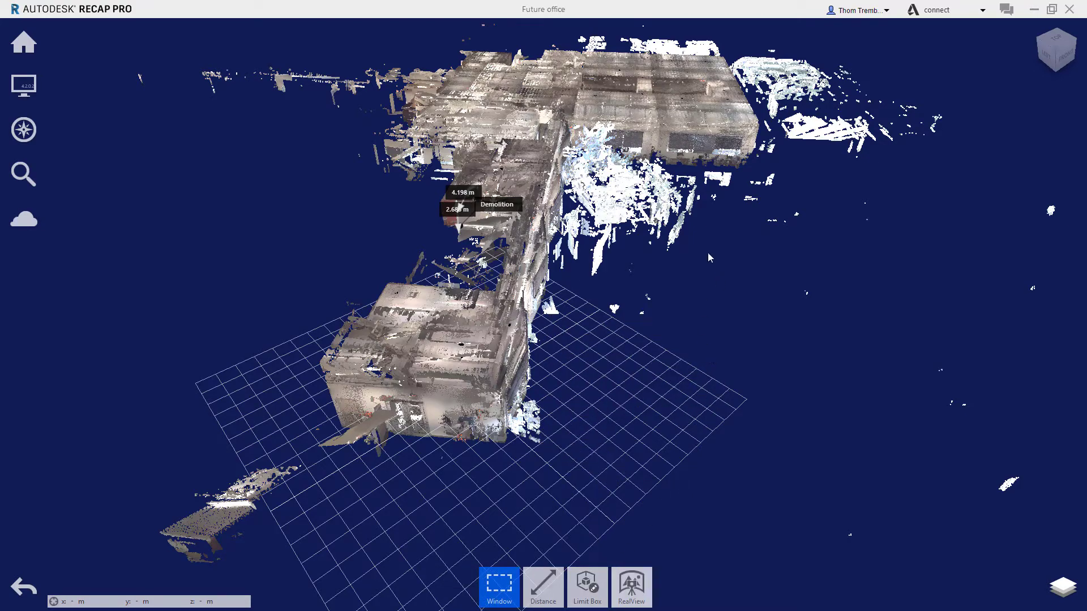
From a top view of the floor plan, delete the separate structure right of the office
{"action": "left_click_drag", "start_coordinate": [701, 244], "coordinate": [715, 373]}
{"action": "scroll", "coordinate": [715, 374], "scroll_direction": "down", "scroll_amount": 10}
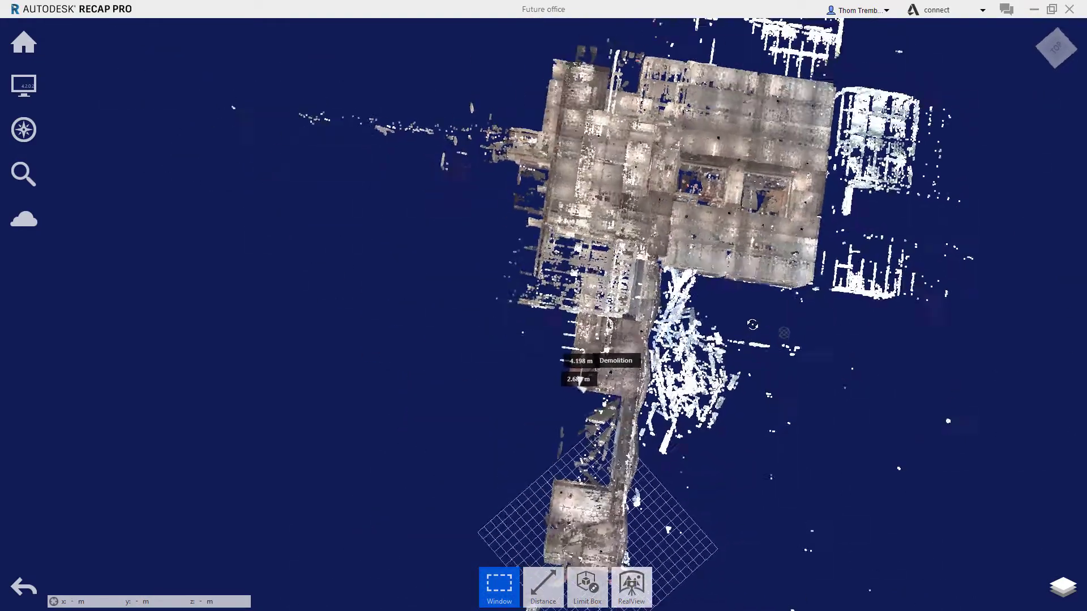
{"action": "scroll", "coordinate": [789, 423], "scroll_direction": "down", "scroll_amount": 3}
{"action": "middle_click_drag", "start_coordinate": [790, 423], "coordinate": [580, 382]}
{"action": "mouse_move", "coordinate": [500, 586]}
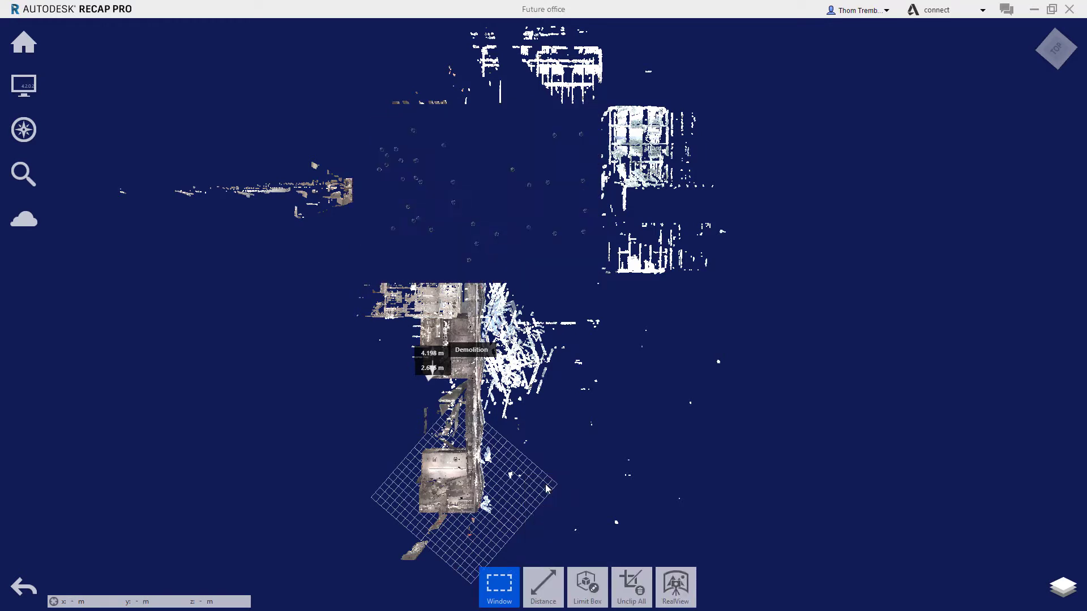
{"action": "left_click_drag", "start_coordinate": [598, 97], "coordinate": [753, 291]}
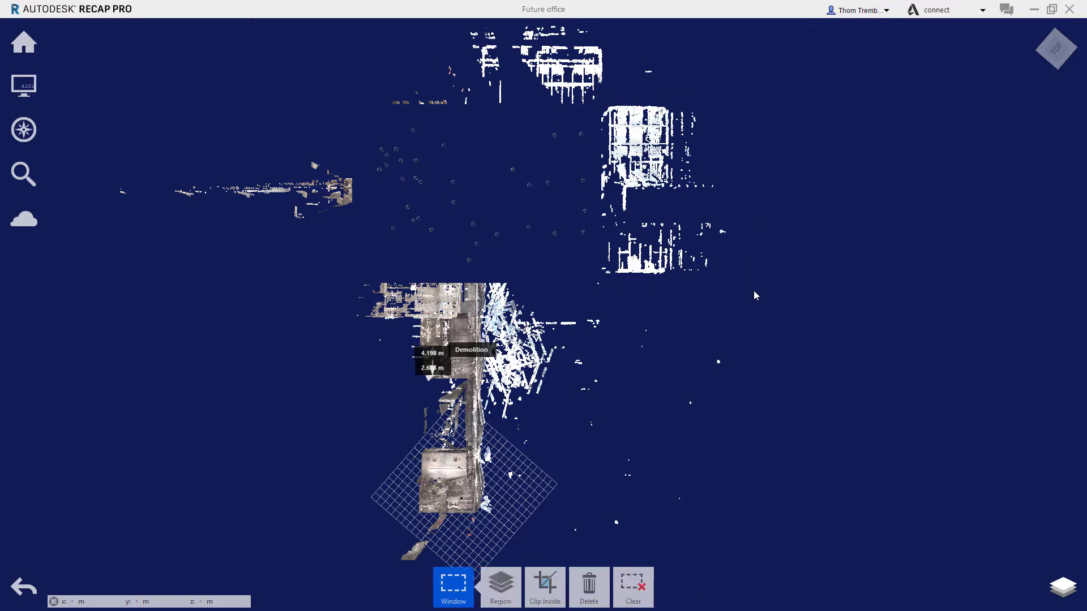
{"action": "left_click", "coordinate": [601, 582]}
Window-select the stray points along the top of the plan and delete them
{"action": "middle_click_drag", "start_coordinate": [590, 147], "coordinate": [620, 255]}
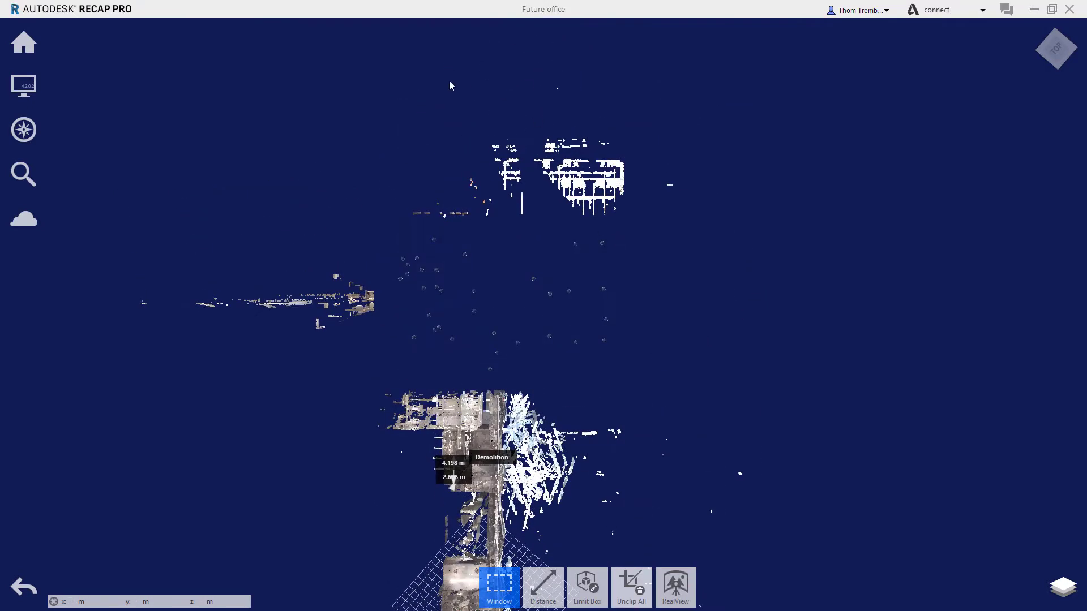
{"action": "left_click_drag", "start_coordinate": [383, 31], "coordinate": [726, 237]}
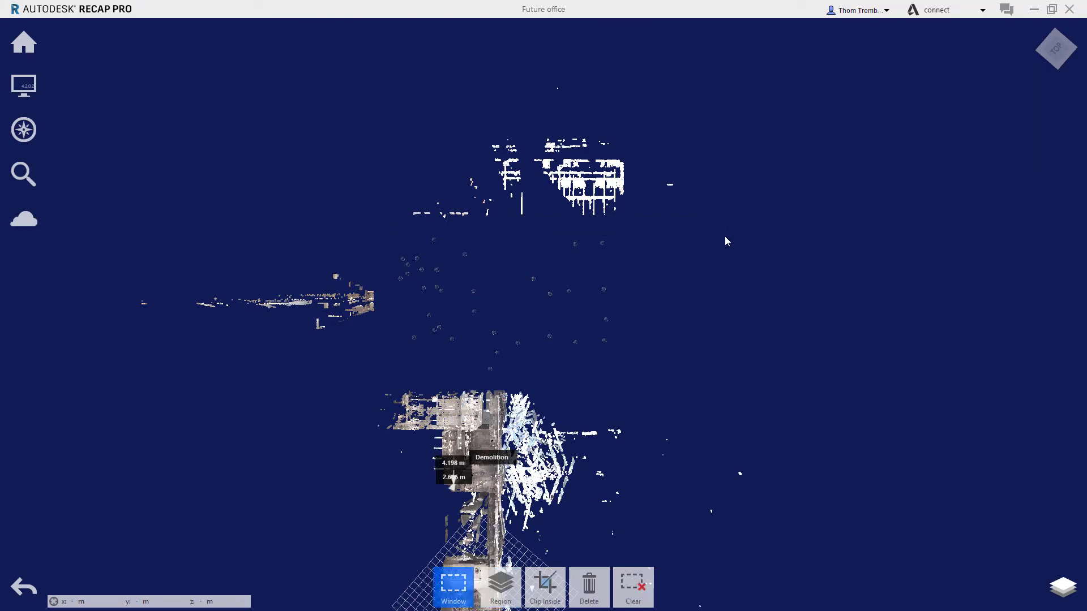
{"action": "left_click", "coordinate": [591, 591]}
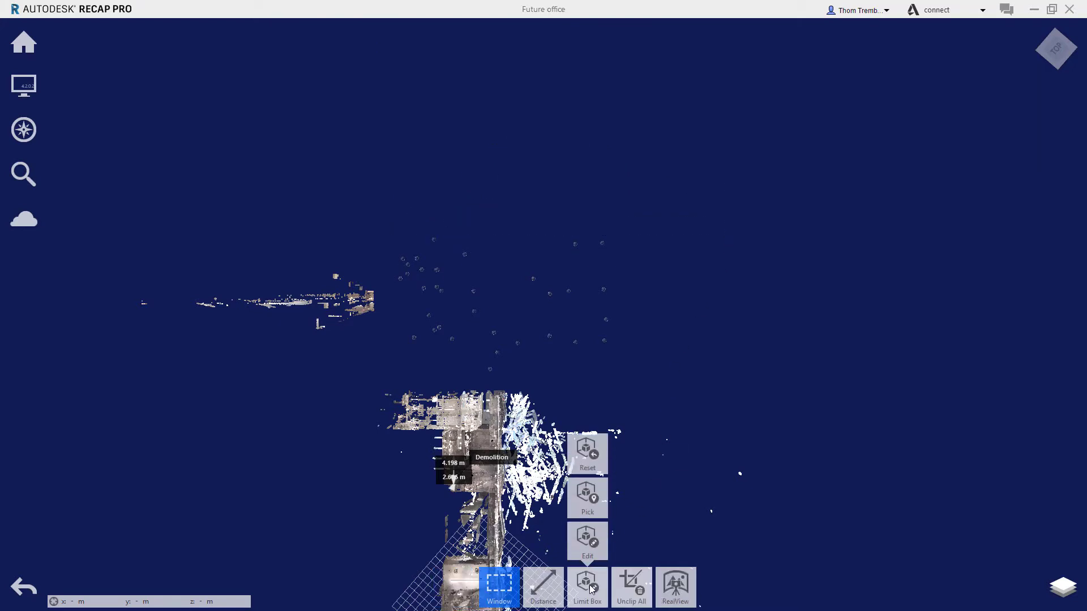
Unclip all to show the full cloud and tilt back to a perspective view
{"action": "mouse_move", "coordinate": [637, 592]}
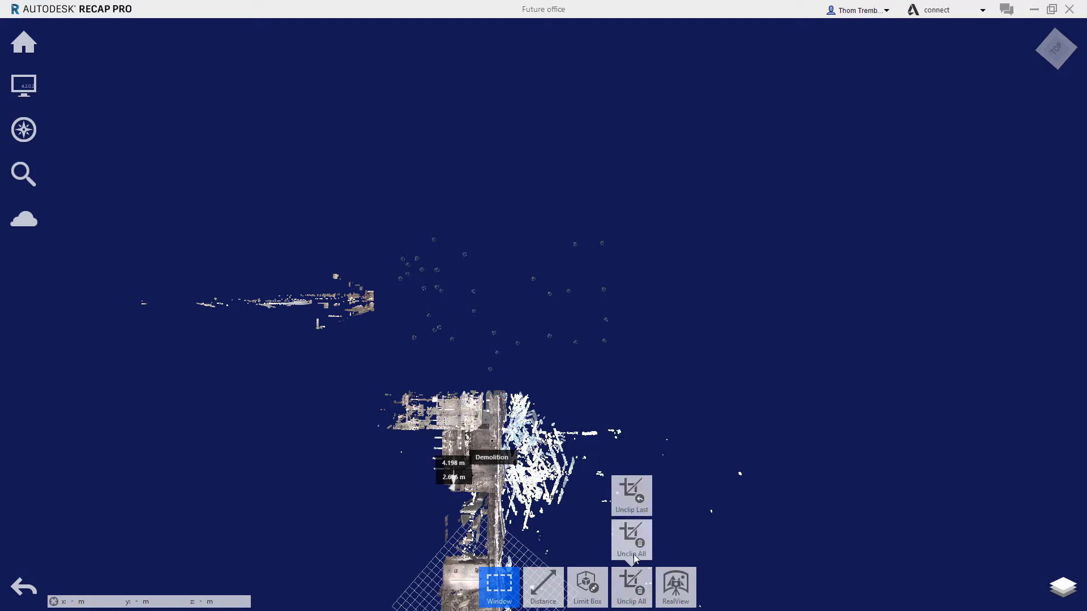
{"action": "left_click", "coordinate": [633, 552]}
{"action": "left_click_drag", "start_coordinate": [680, 375], "coordinate": [758, 329]}
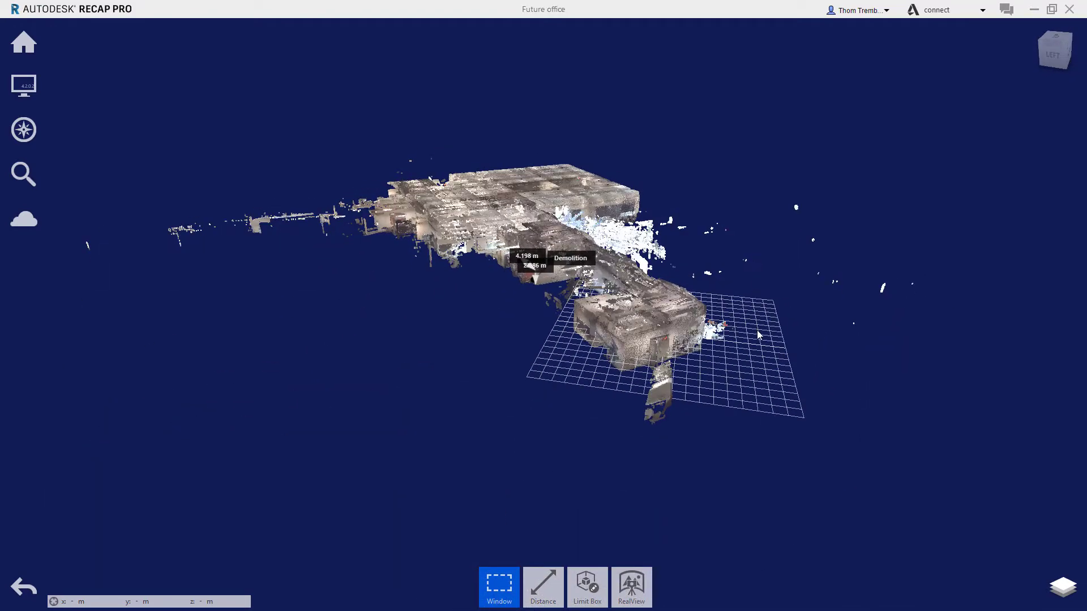
Shrink the limit box from the front, far and opposite sides, then confirm it
{"action": "left_click", "coordinate": [587, 586]}
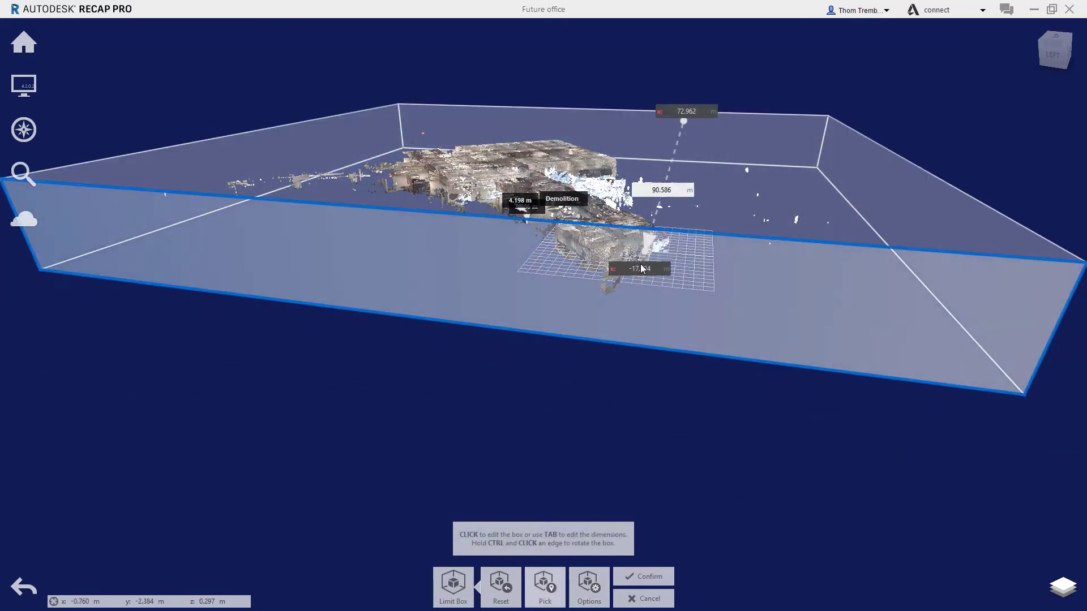
{"action": "left_click_drag", "start_coordinate": [642, 269], "coordinate": [702, 136]}
{"action": "left_click_drag", "start_coordinate": [879, 150], "coordinate": [705, 138]}
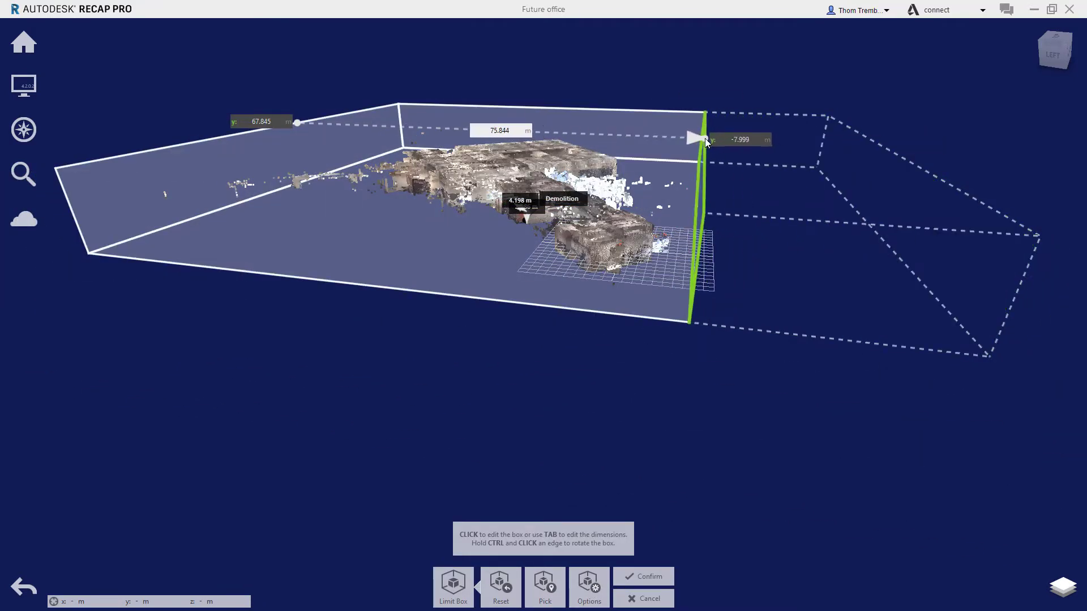
{"action": "left_click_drag", "start_coordinate": [318, 116], "coordinate": [555, 123]}
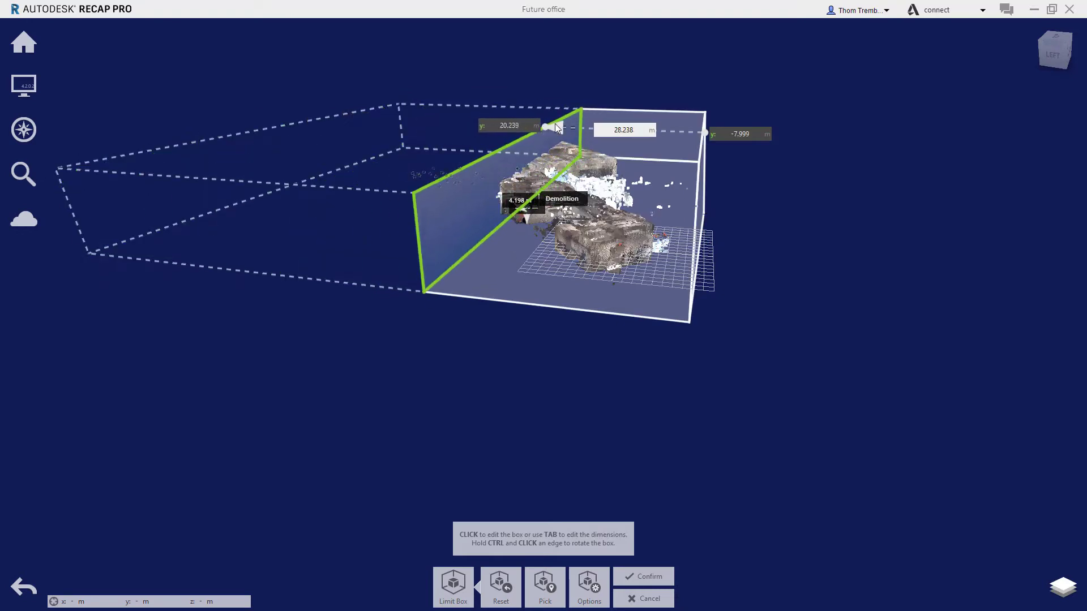
{"action": "middle_click_drag", "start_coordinate": [614, 115], "coordinate": [664, 140]}
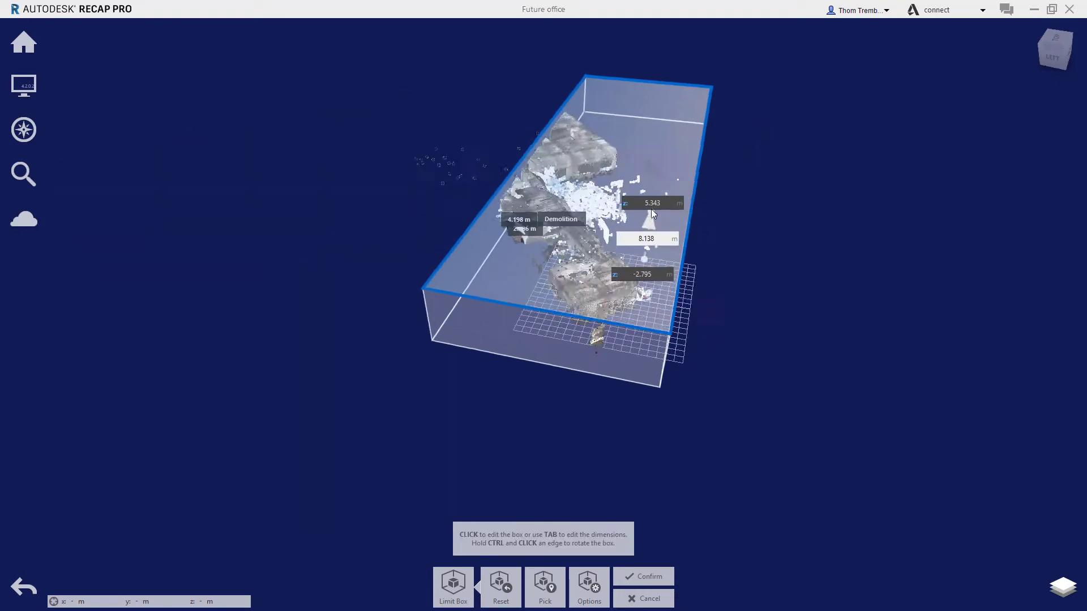
{"action": "scroll", "coordinate": [665, 140], "scroll_direction": "up", "scroll_amount": 3}
{"action": "left_click", "coordinate": [650, 575]}
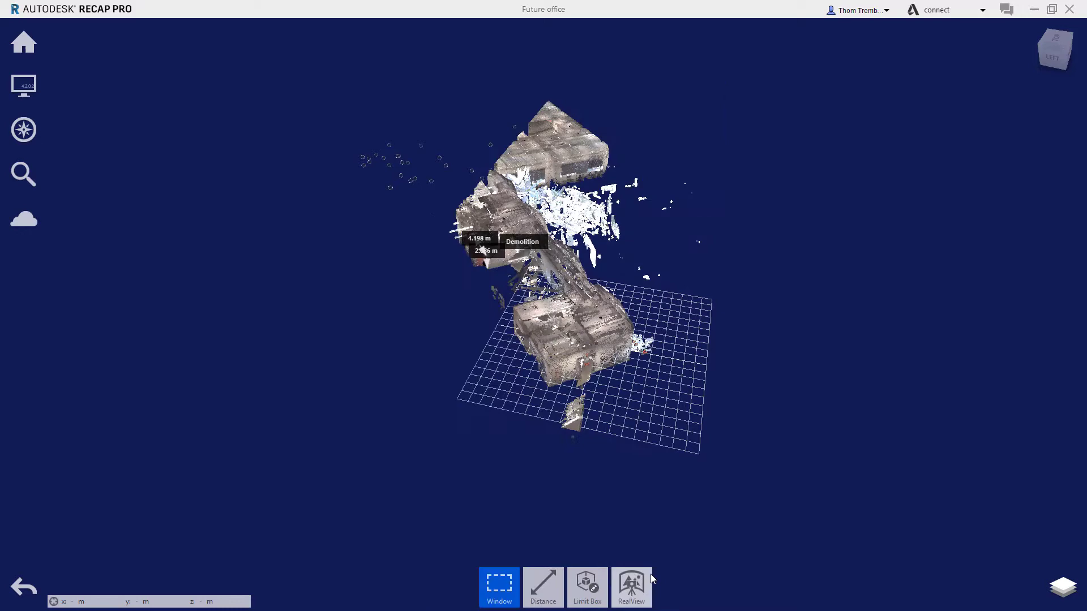
Edit the limit box again, adjust it and confirm the new clipping
{"action": "mouse_move", "coordinate": [589, 569]}
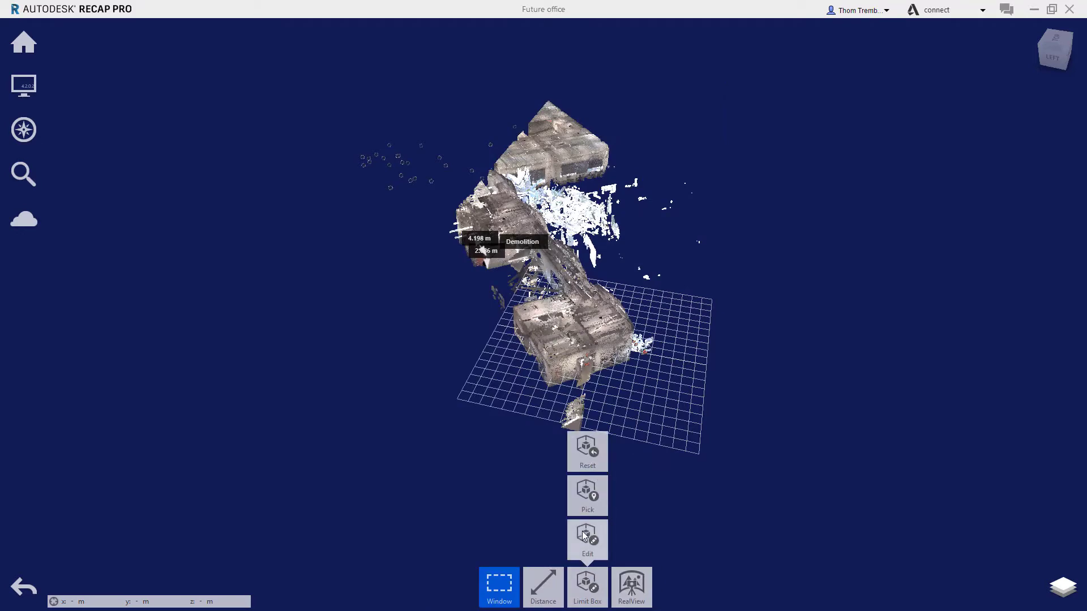
{"action": "left_click", "coordinate": [590, 539]}
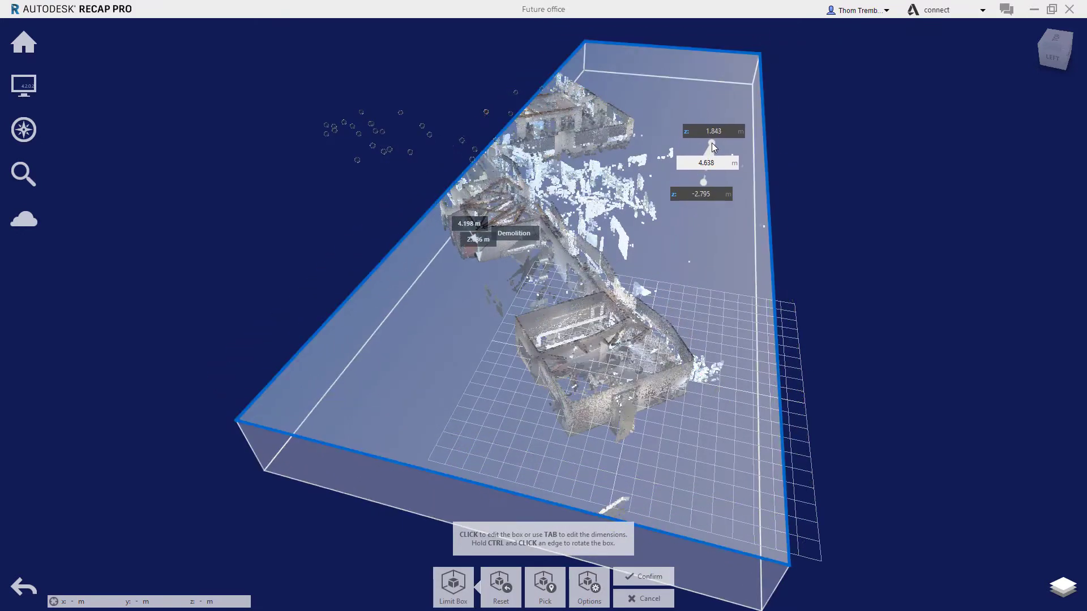
{"action": "left_click", "coordinate": [646, 577]}
{"action": "scroll", "coordinate": [597, 416], "scroll_direction": "up", "scroll_amount": 10}
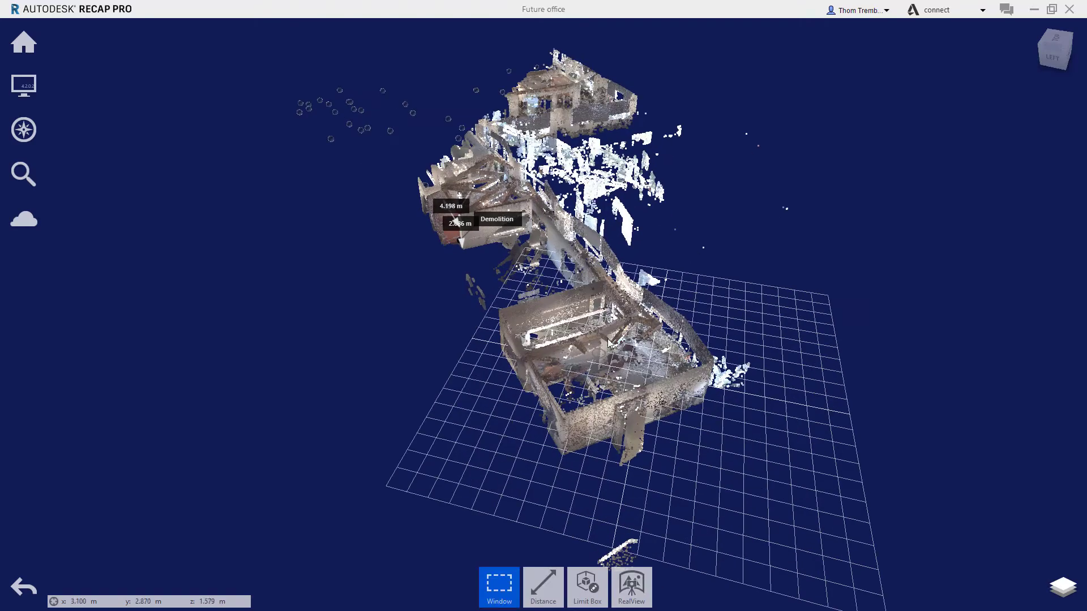
{"action": "scroll", "coordinate": [665, 407], "scroll_direction": "down", "scroll_amount": 10}
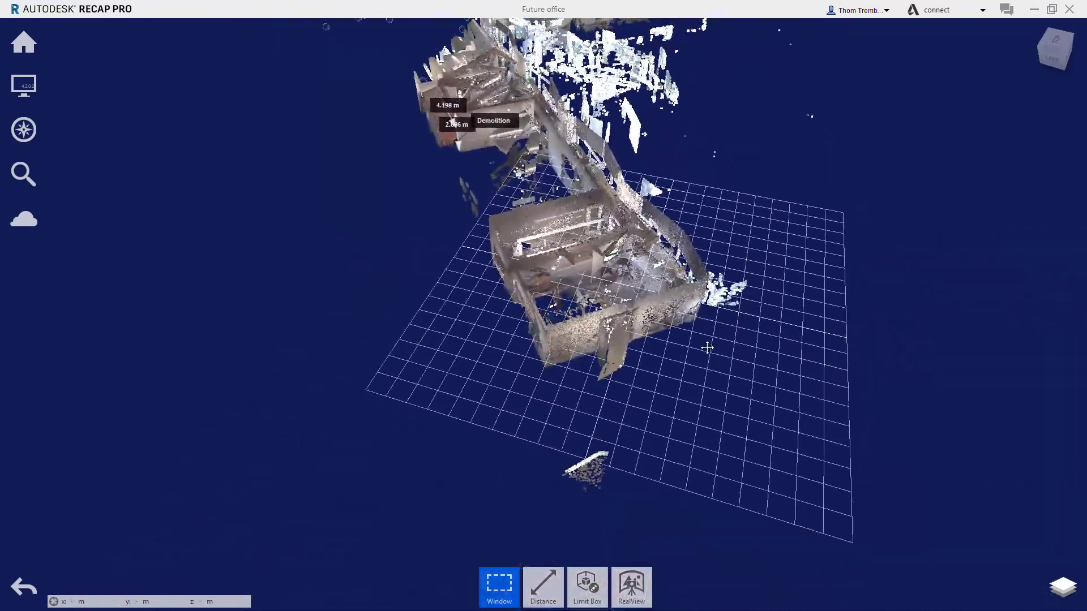
Reset the limit box and orbit to check the whole unclipped floor plan
{"action": "mouse_move", "coordinate": [587, 586]}
{"action": "left_click", "coordinate": [588, 451]}
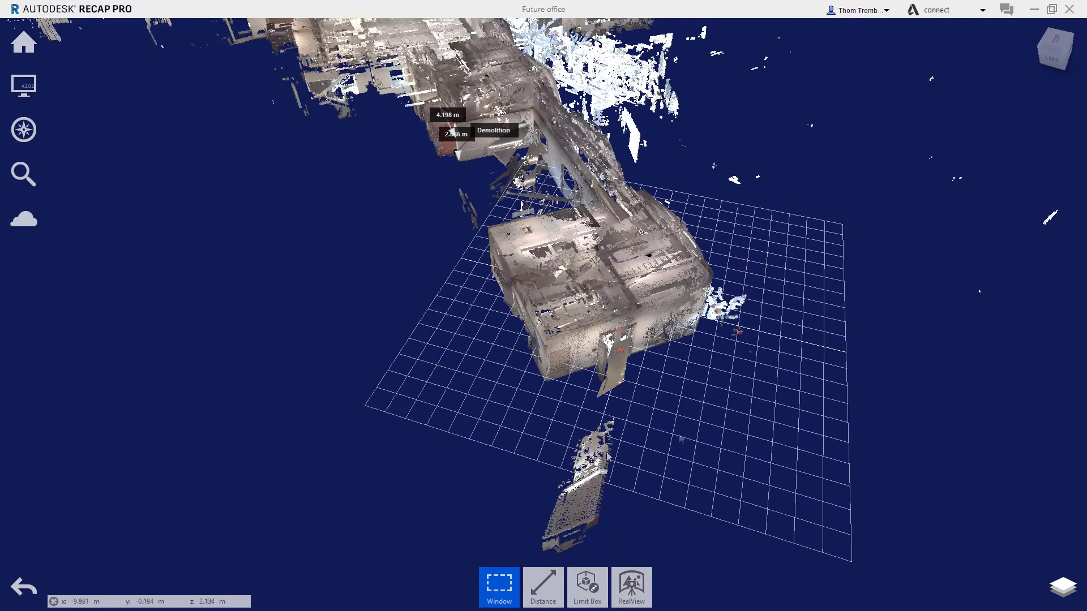
{"action": "scroll", "coordinate": [699, 433], "scroll_direction": "down", "scroll_amount": 3}
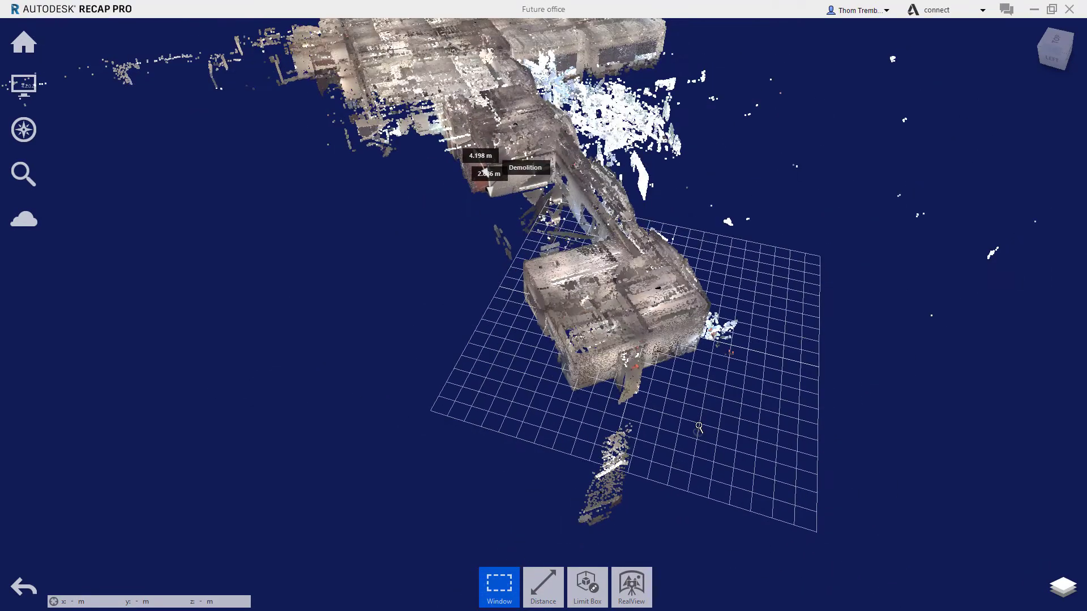
{"action": "left_click_drag", "start_coordinate": [699, 433], "coordinate": [808, 342]}
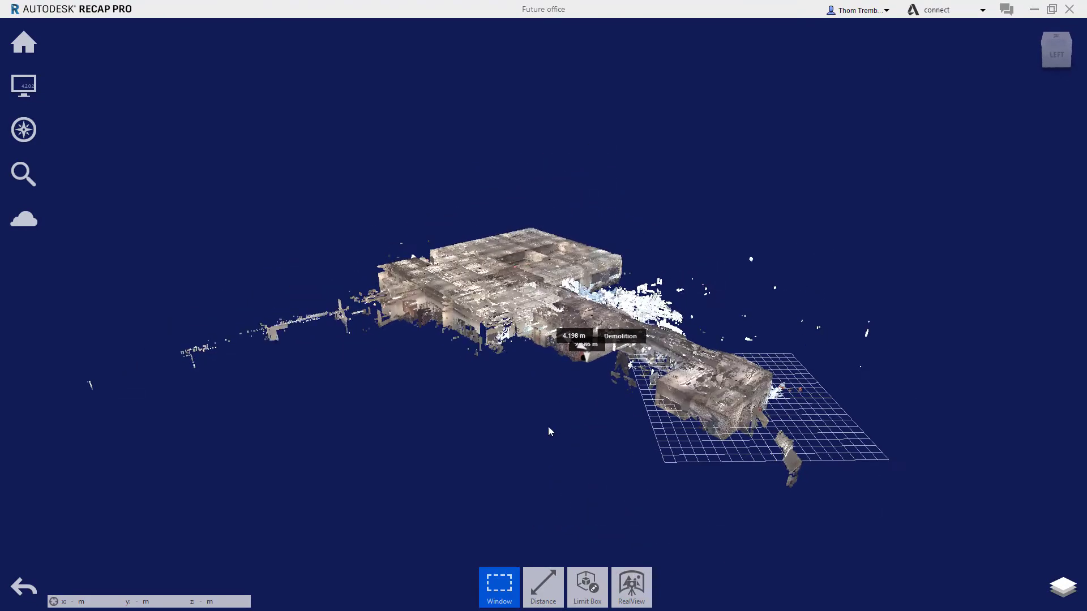
{"action": "scroll", "coordinate": [549, 431], "scroll_direction": "down", "scroll_amount": 3}
{"action": "scroll", "coordinate": [549, 430], "scroll_direction": "up", "scroll_amount": 4}
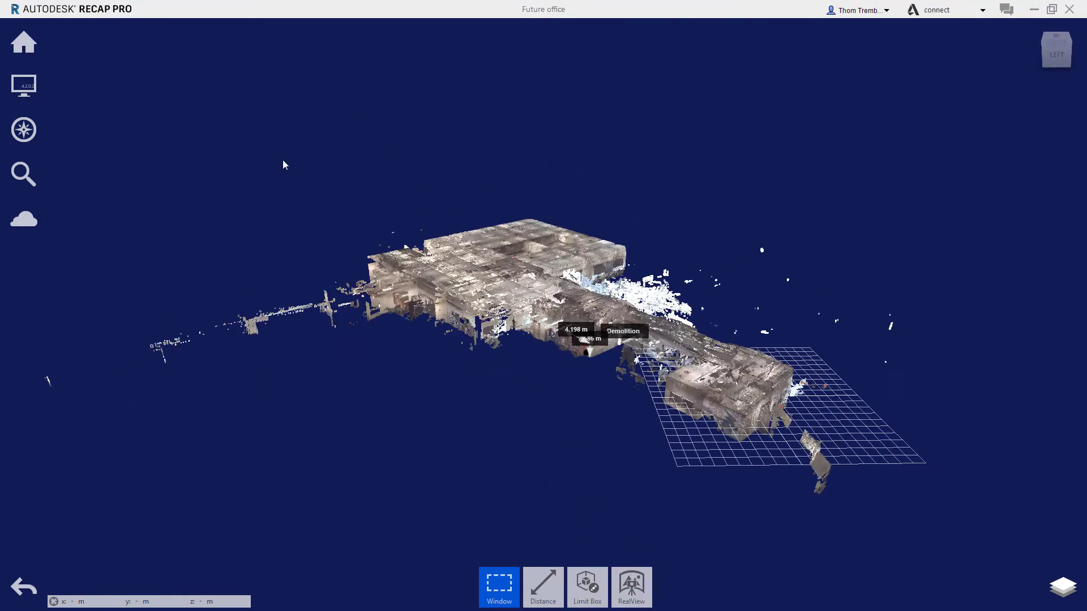
Step back to the earlier clipped view, then forward to the full view
{"action": "mouse_move", "coordinate": [27, 46]}
{"action": "left_click", "coordinate": [26, 586]}
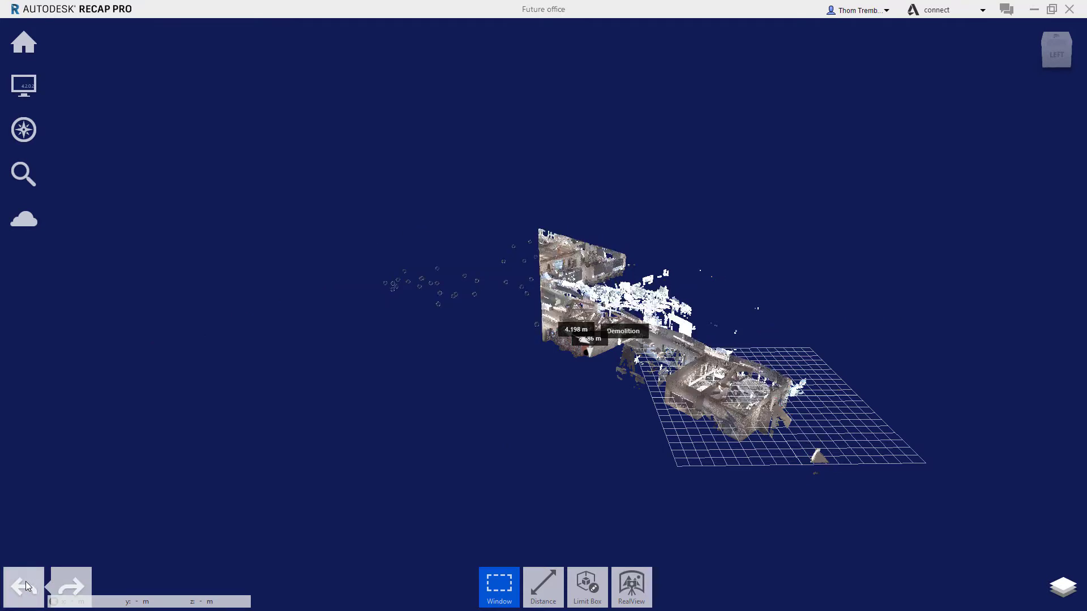
{"action": "left_click", "coordinate": [69, 586]}
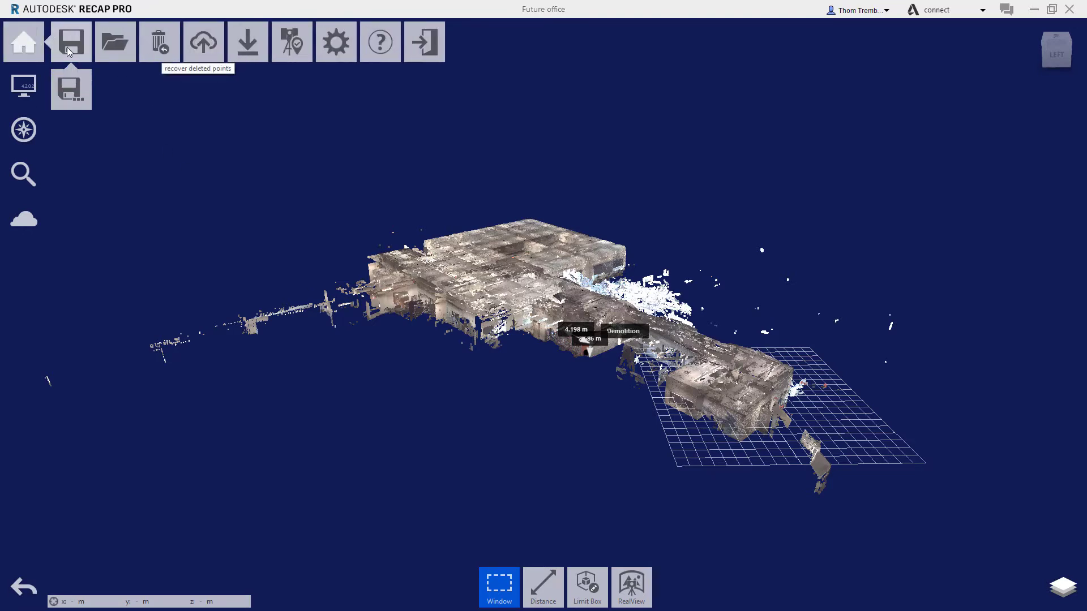
Save the Future office project and choose optimize in the optimize project dialog
{"action": "left_click", "coordinate": [68, 48]}
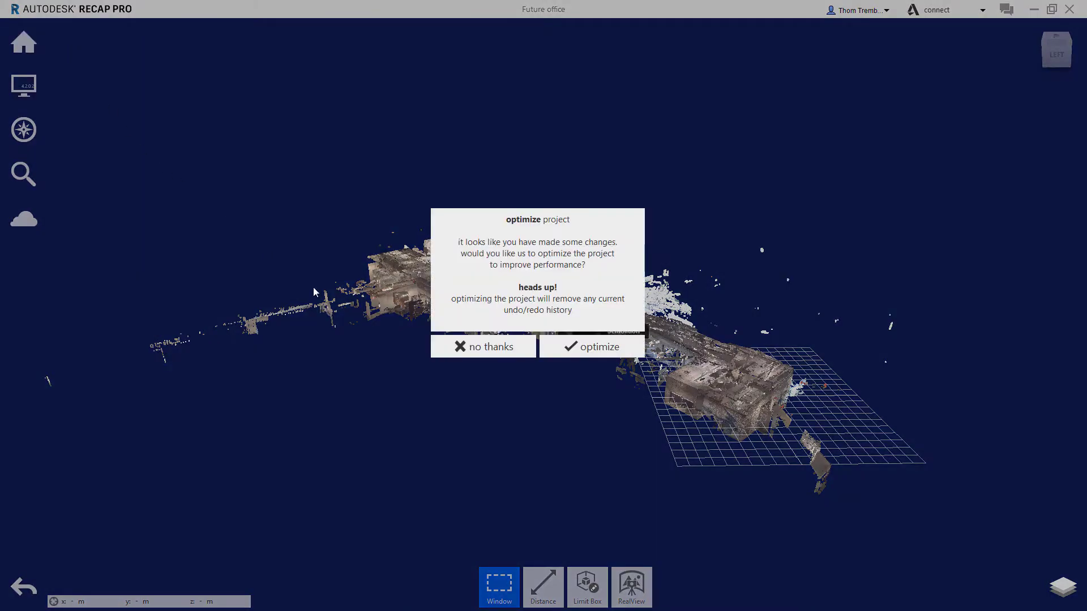
{"action": "left_click", "coordinate": [555, 344]}
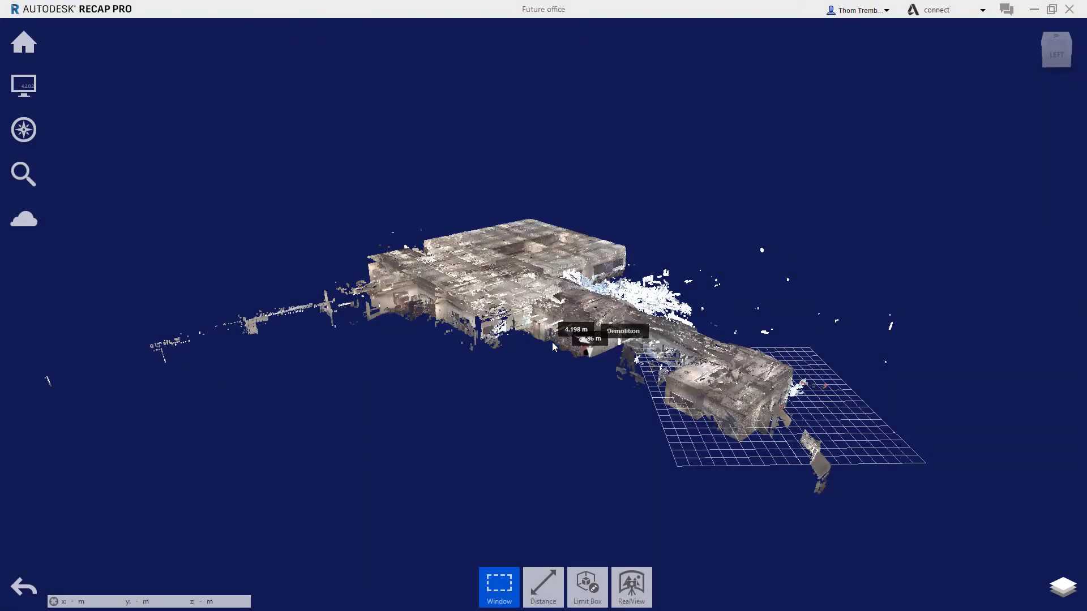
Save the project as a new file named 'Clean up 1'
{"action": "mouse_move", "coordinate": [37, 46]}
{"action": "mouse_move", "coordinate": [73, 53]}
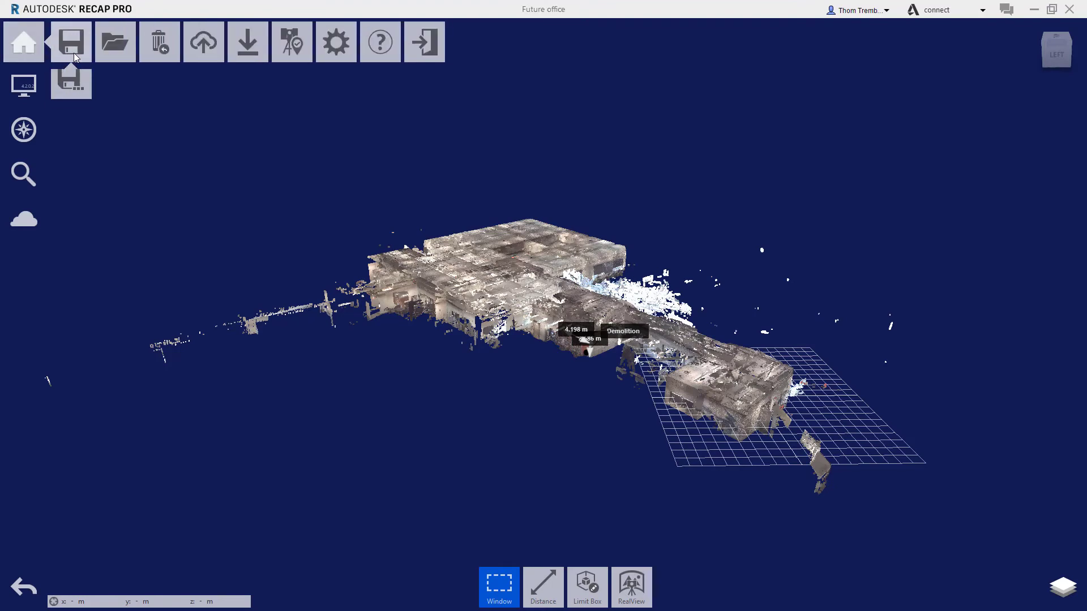
{"action": "left_click", "coordinate": [76, 89]}
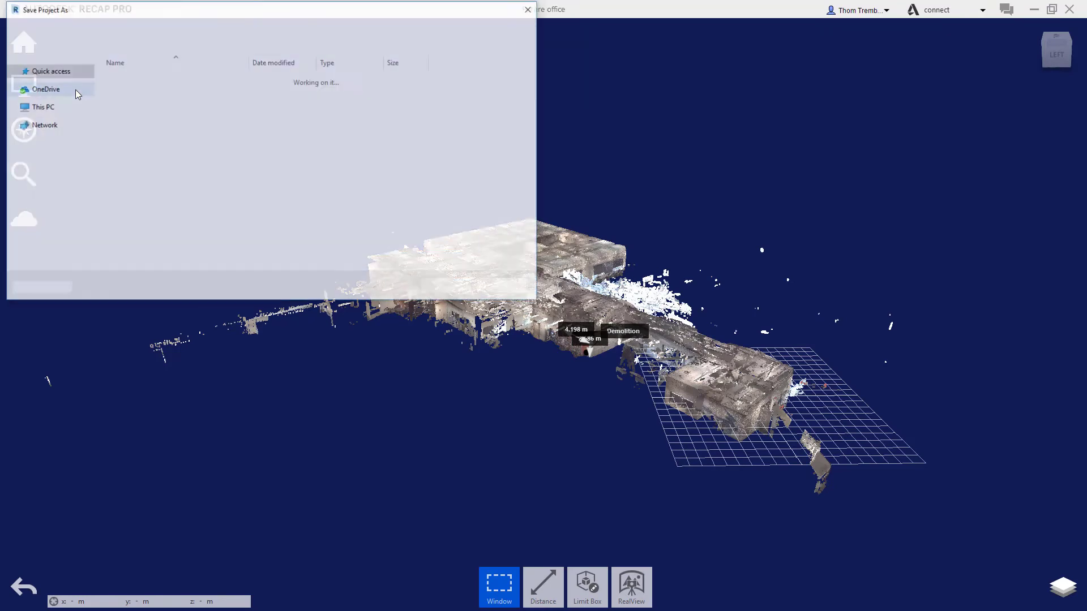
{"action": "type", "text": "Clean up 1"}
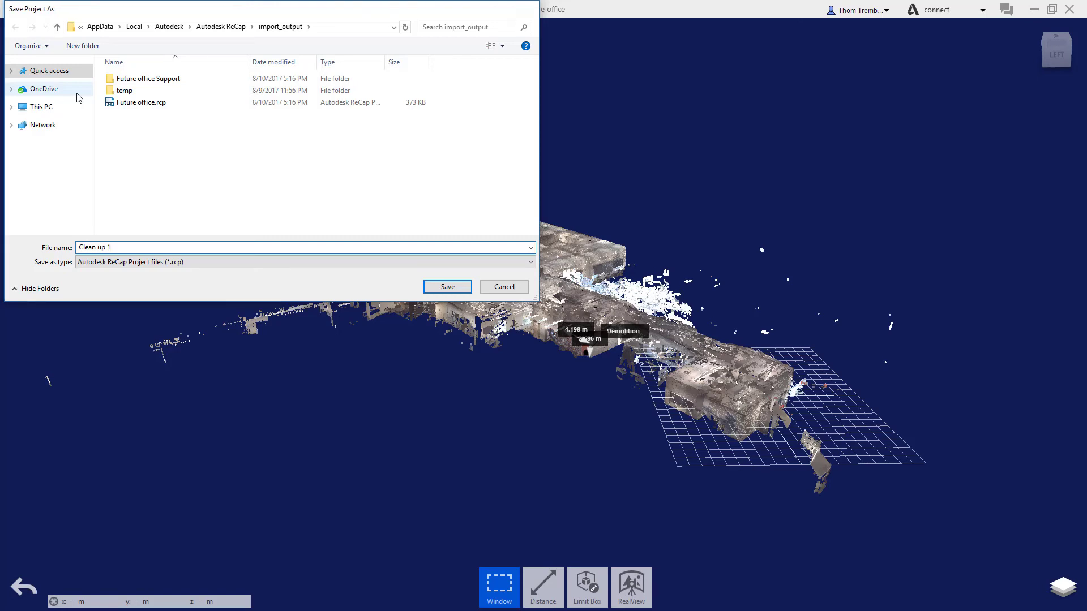
{"action": "key", "text": "Return"}
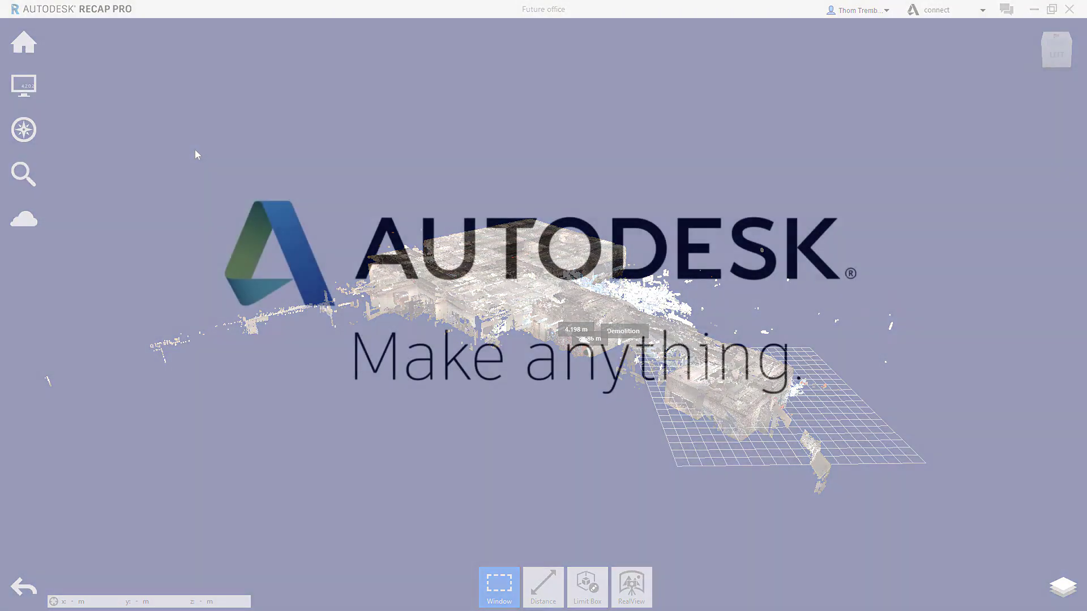